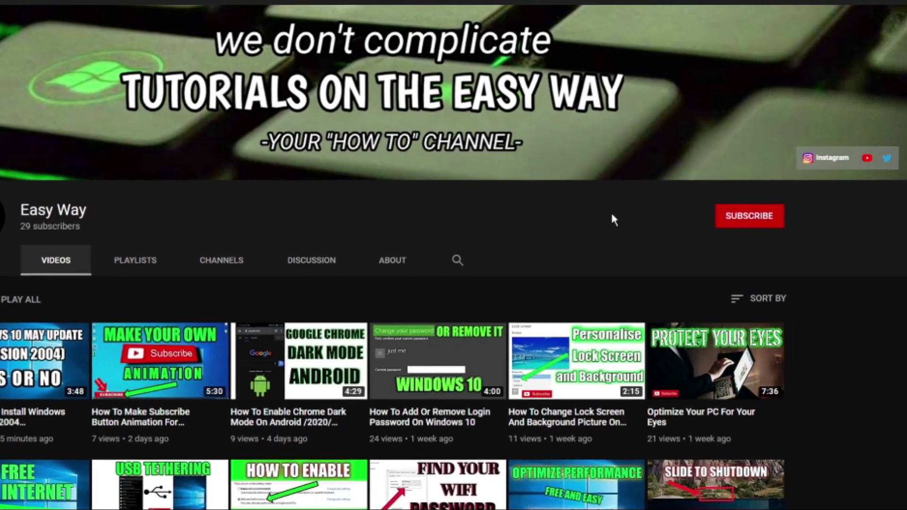
Subscribe to the Easy Way channel and set its bell notifications to All.
click(740, 215)
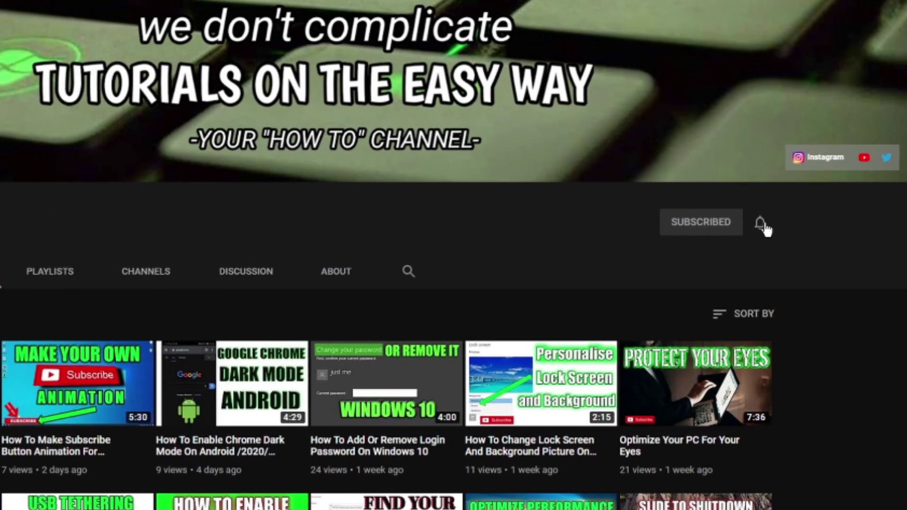
click(761, 224)
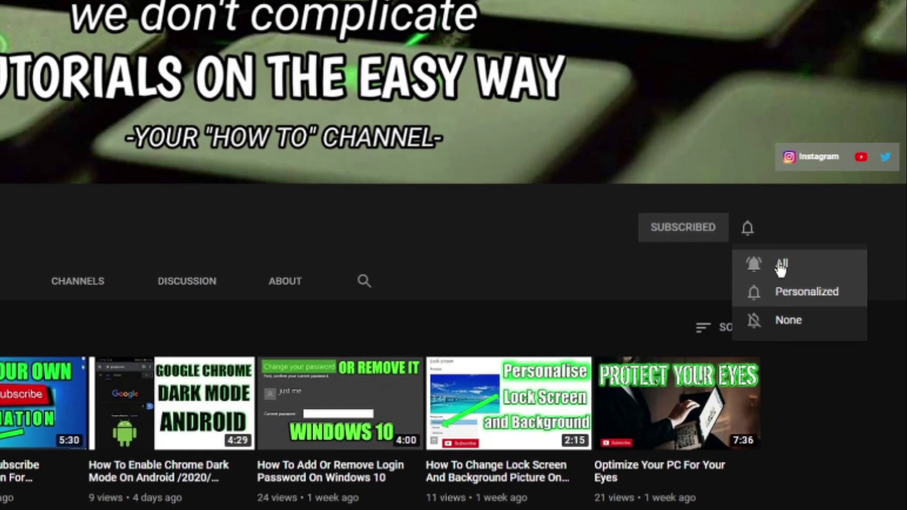
click(789, 259)
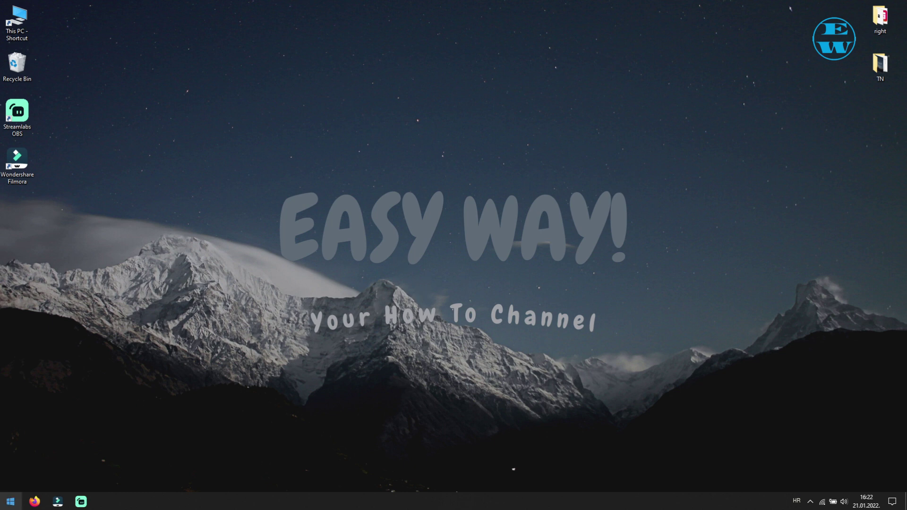
Run Check for updates under Update & Security, then close the Settings window.
click(11, 501)
click(19, 458)
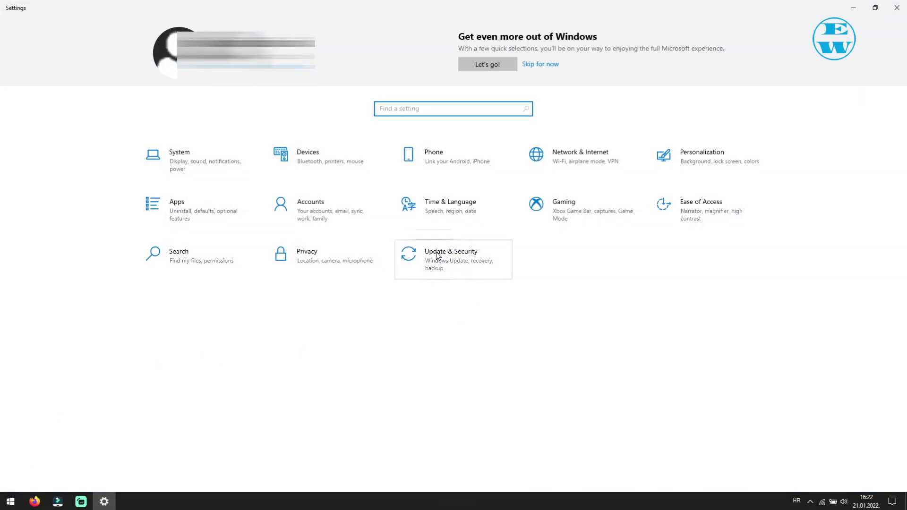
click(448, 259)
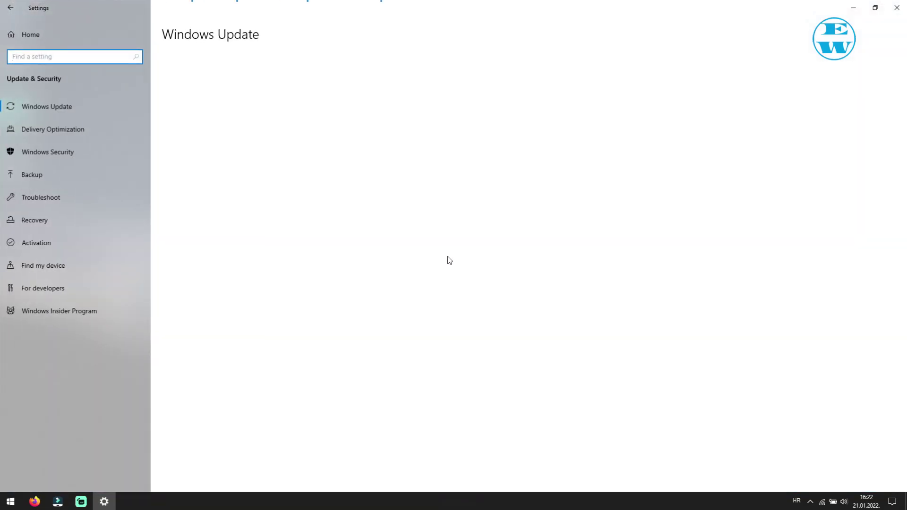
click(192, 90)
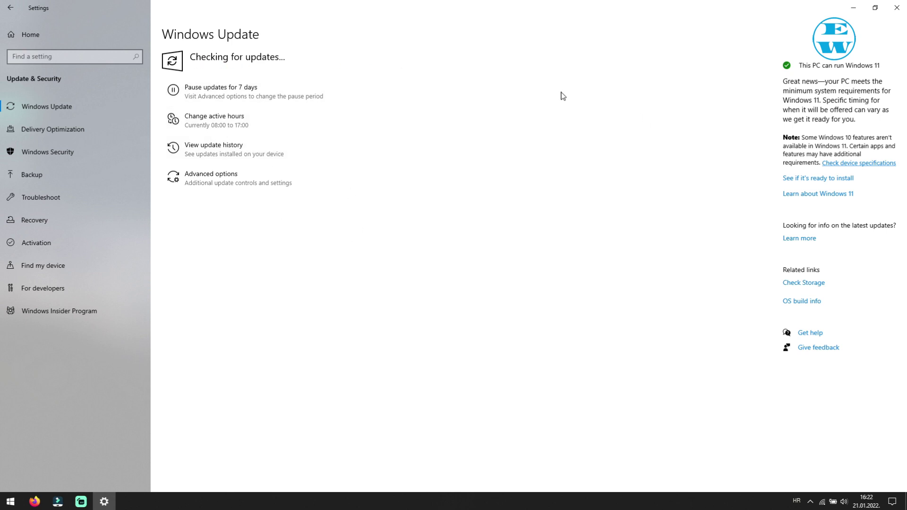
click(896, 9)
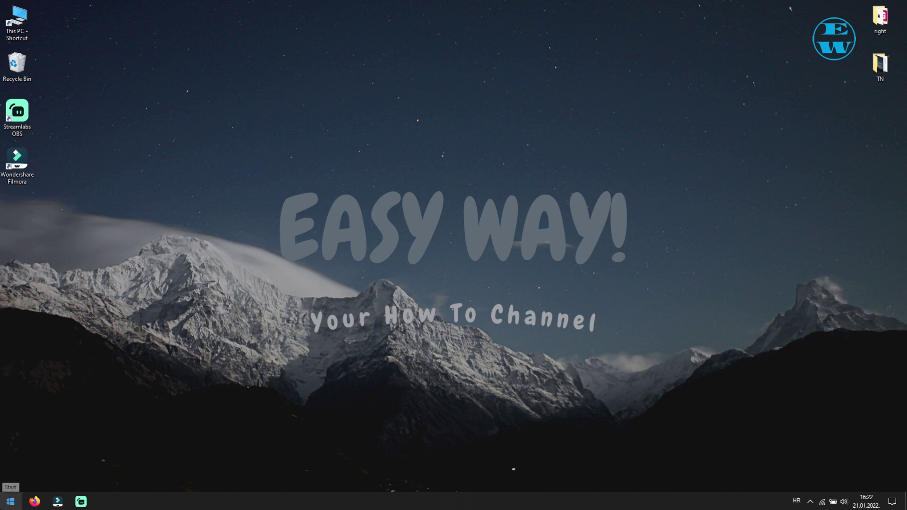
Search 'devi' to open Device Manager, locate the GeForce GTX 1070 under Display adapters, then close it.
right_click(10, 501)
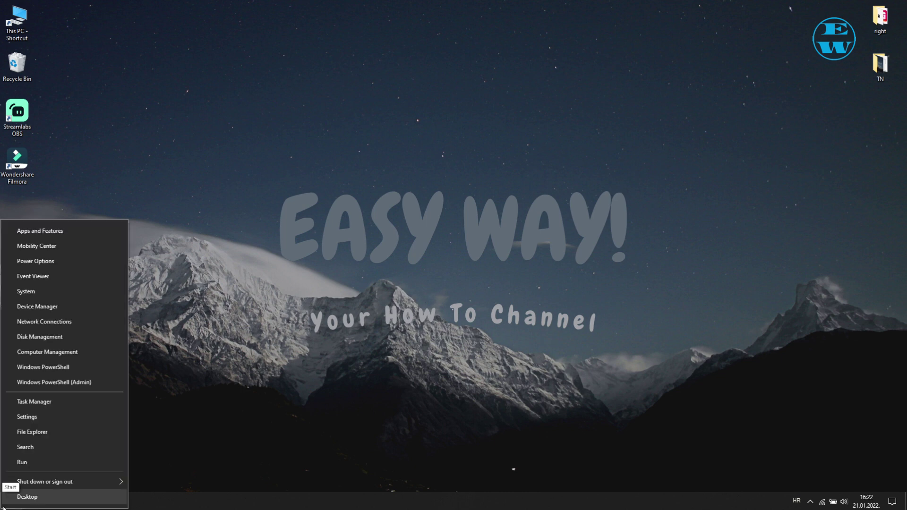
click(32, 452)
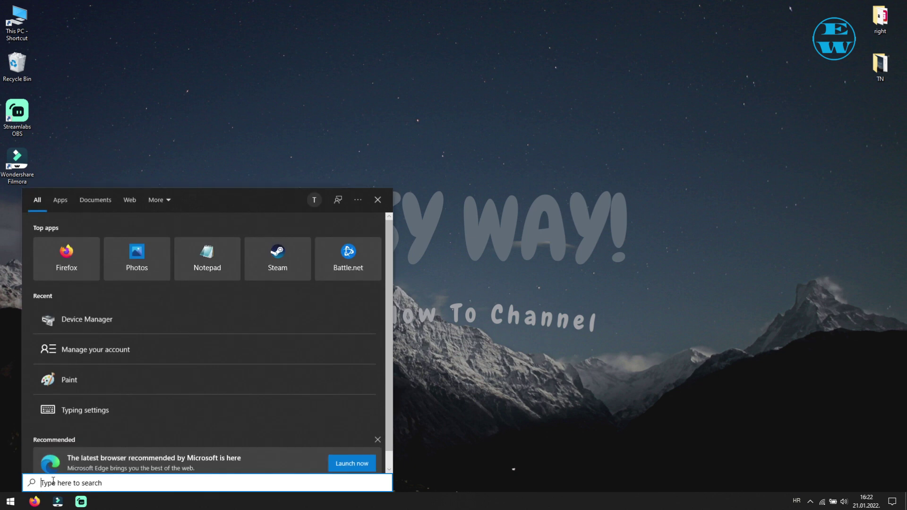
text(devi)
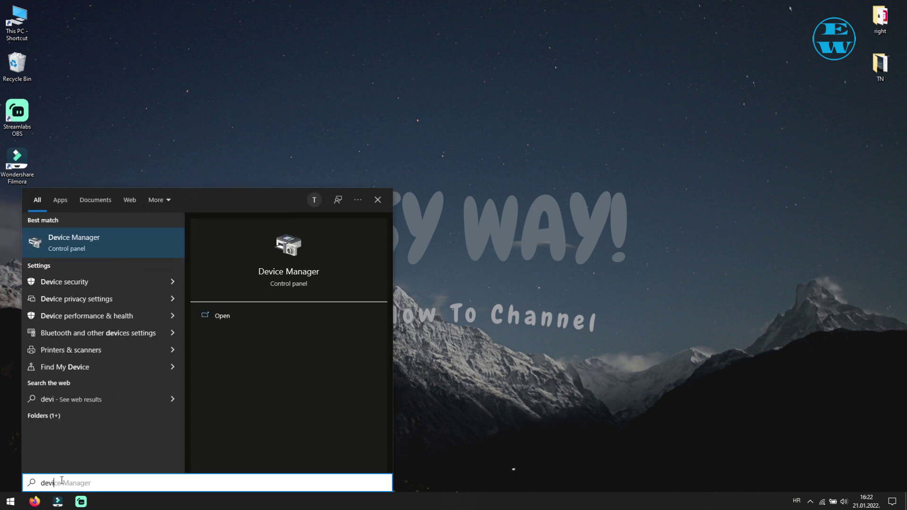
click(68, 240)
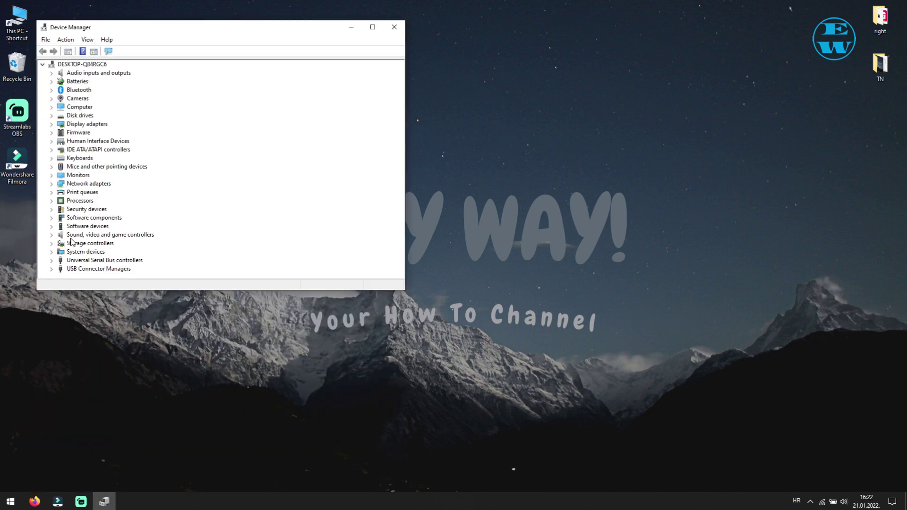
click(52, 124)
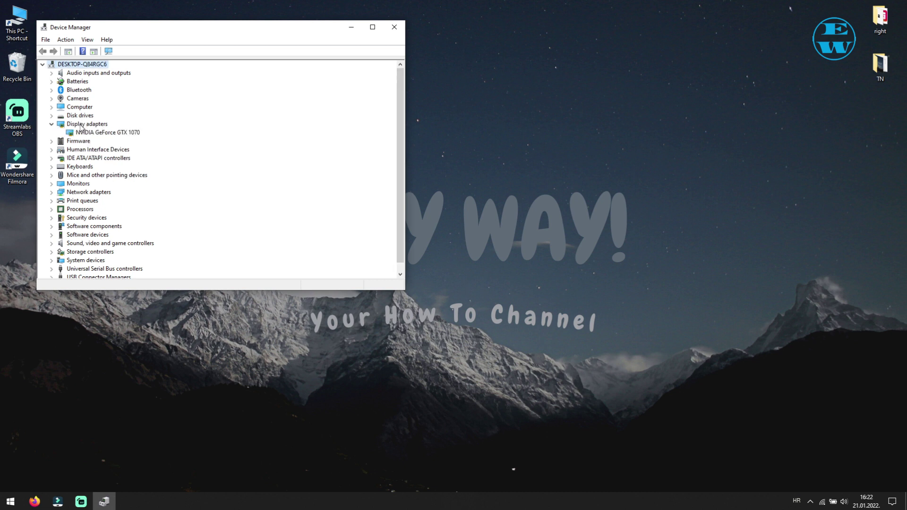
click(92, 135)
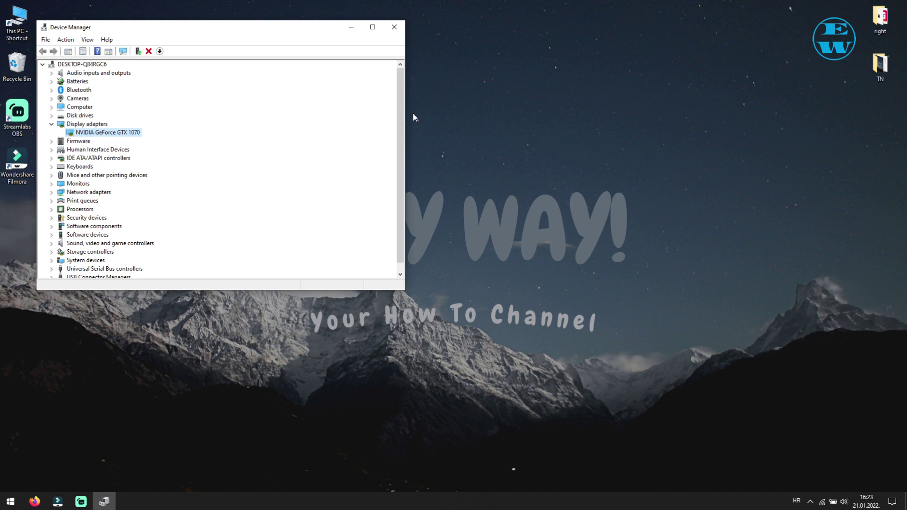
click(394, 27)
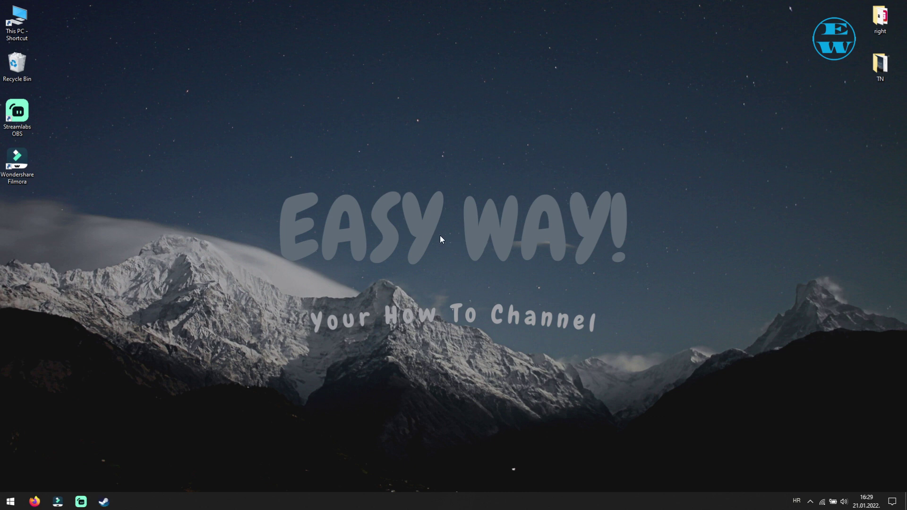
Verify integrity of PUBG: BATTLEGROUNDS game files under Local Files, then bring its properties back.
click(104, 501)
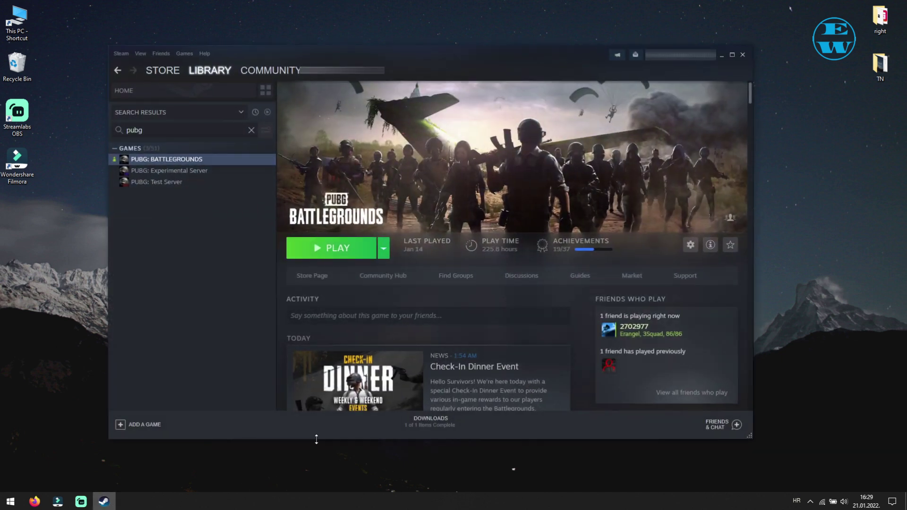
mouse_move(211, 76)
right_click(186, 158)
click(203, 217)
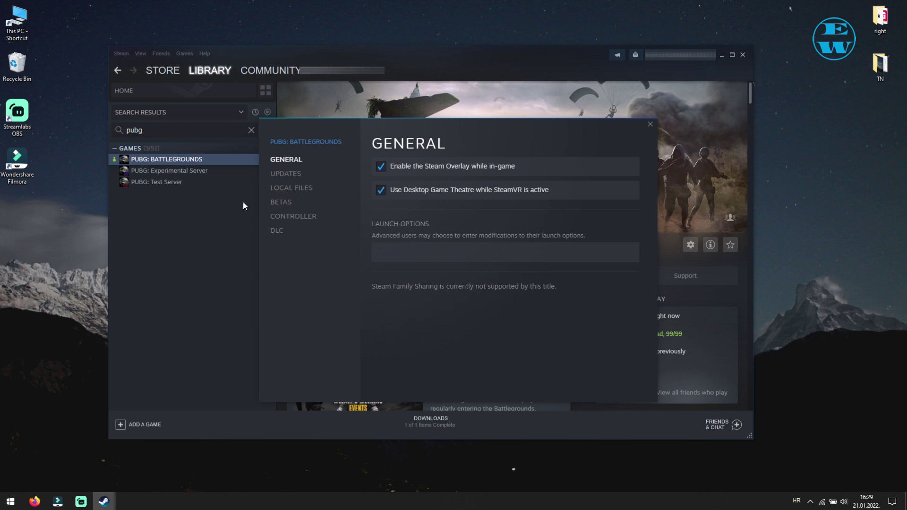
click(292, 187)
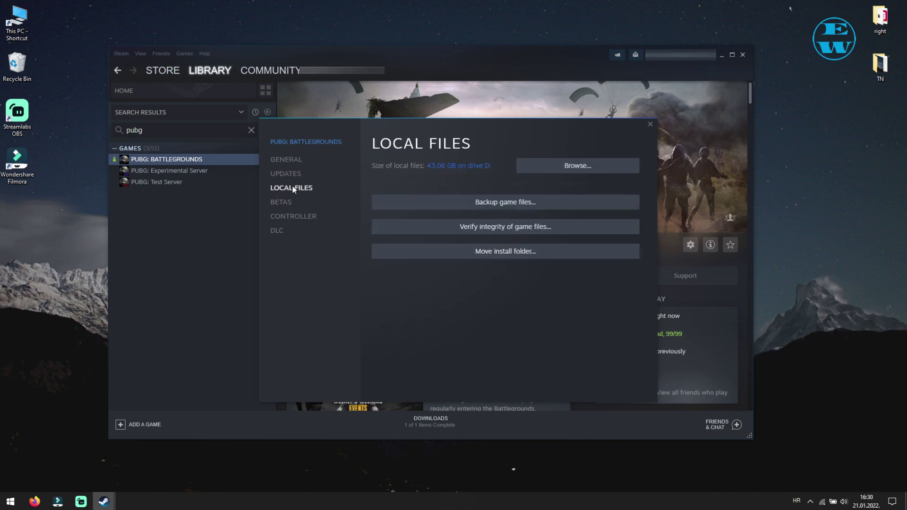
click(492, 228)
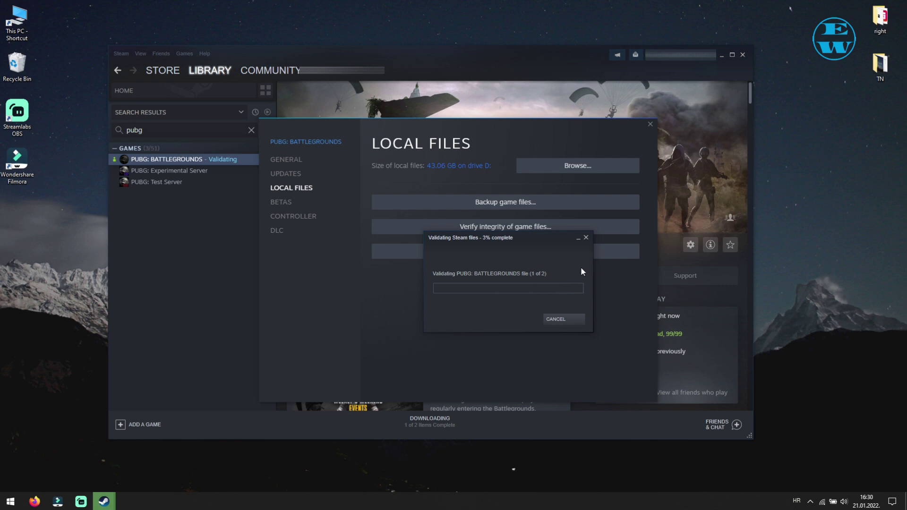
click(585, 238)
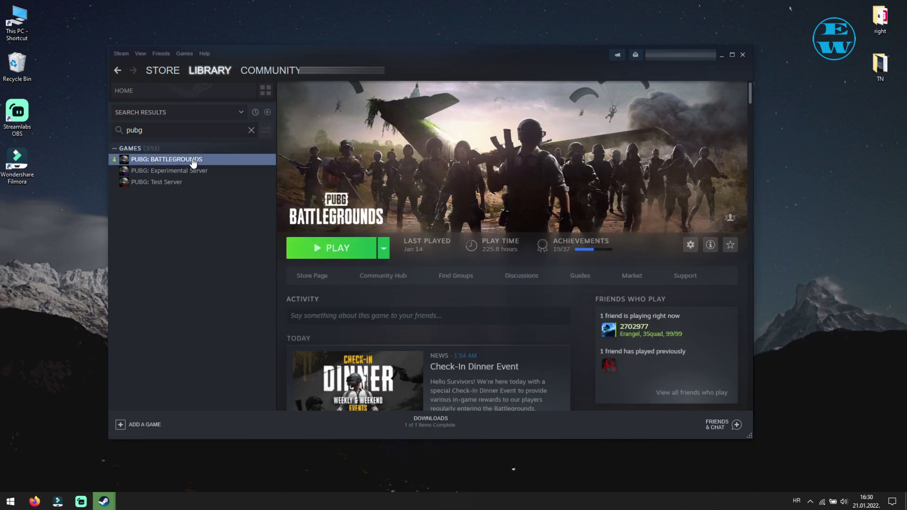
mouse_move(104, 501)
click(158, 451)
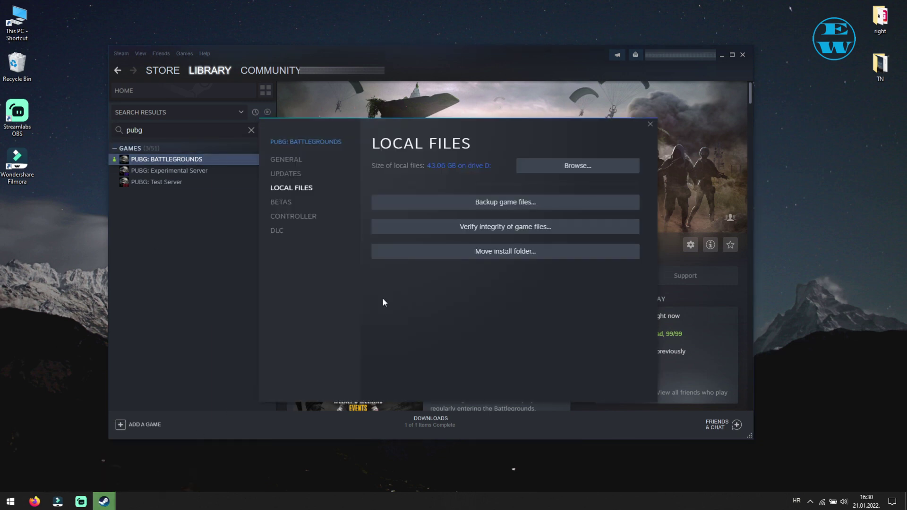
Browse PUBG's local files and navigate into TslGame\Binaries\Win64.
click(571, 166)
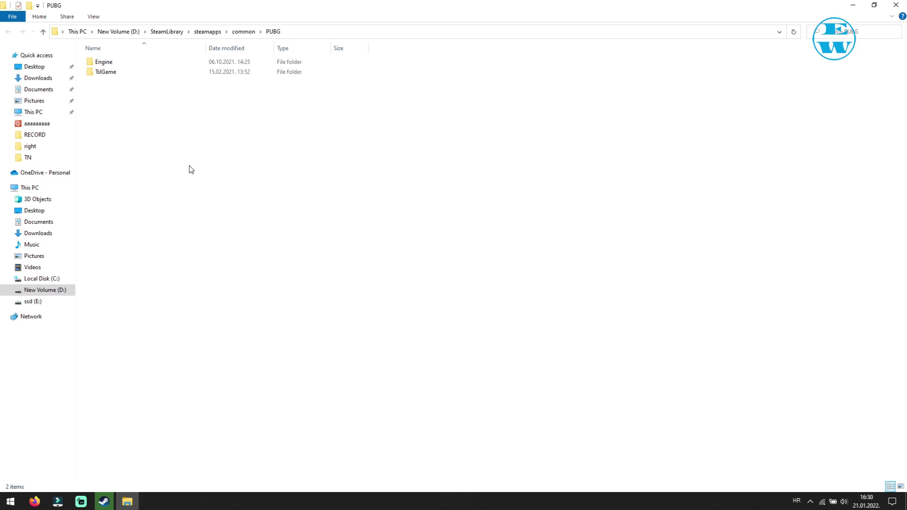
double_click(104, 75)
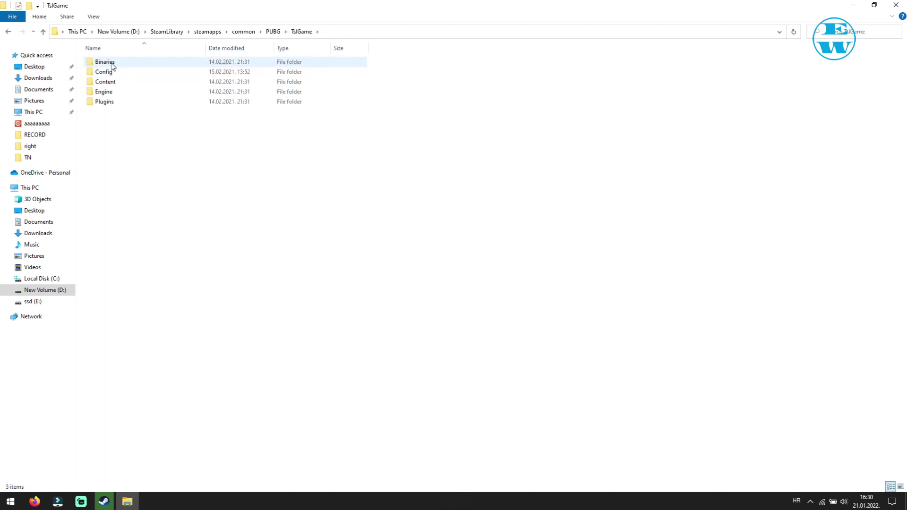
double_click(108, 62)
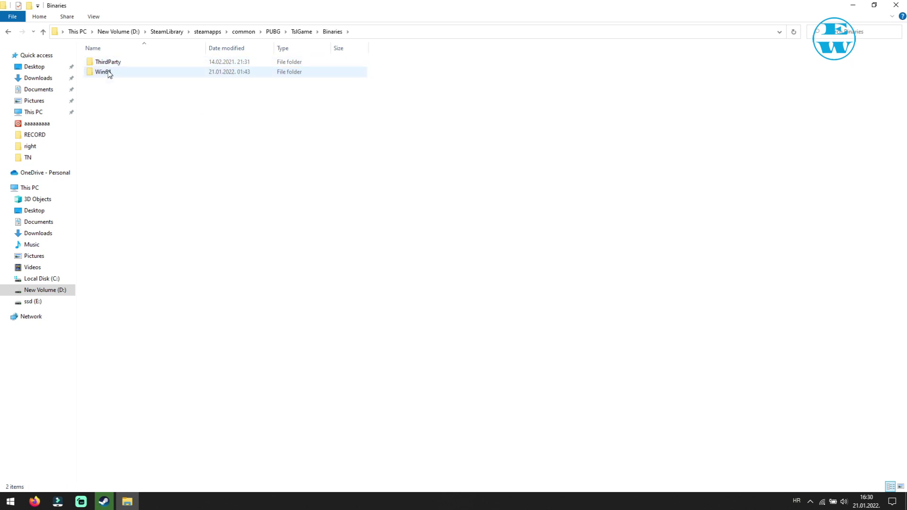
double_click(108, 72)
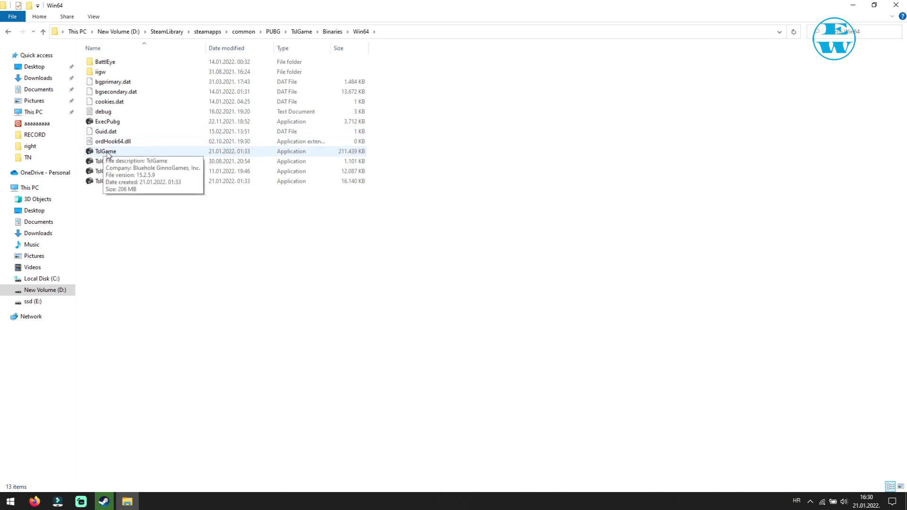
In TslGame's Compatibility properties, disable fullscreen optimizations, apply, and confirm with OK.
right_click(107, 152)
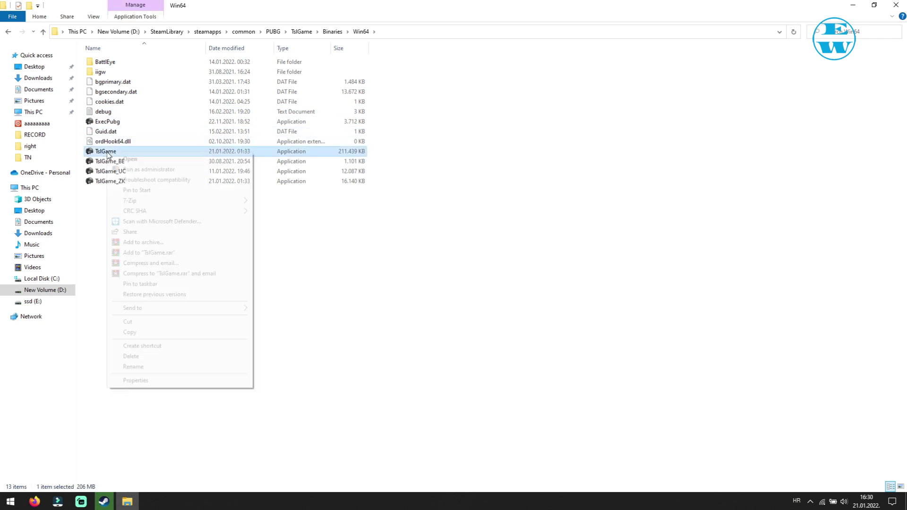
click(141, 381)
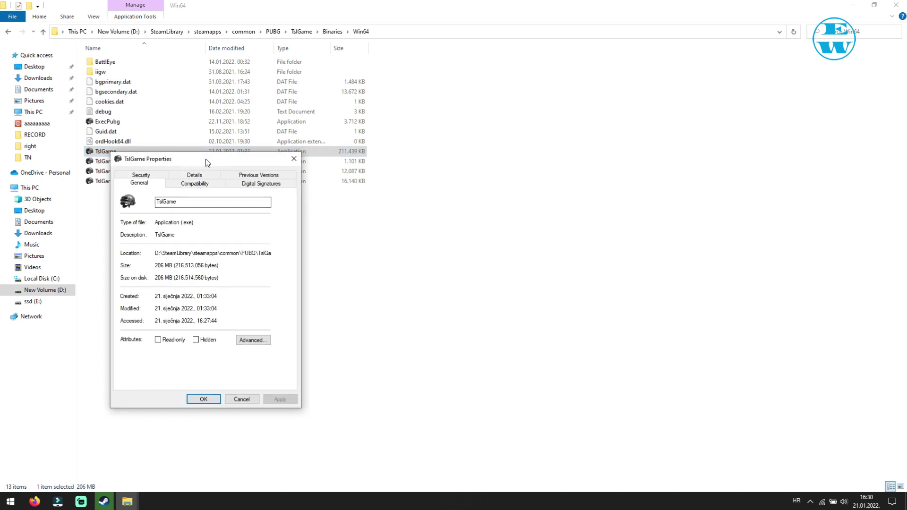
drag(205, 159, 341, 113)
click(337, 141)
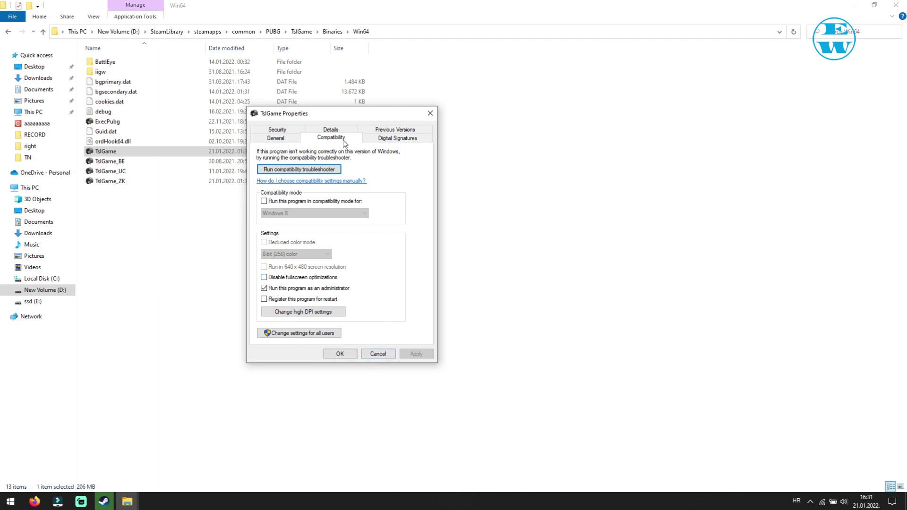
click(264, 277)
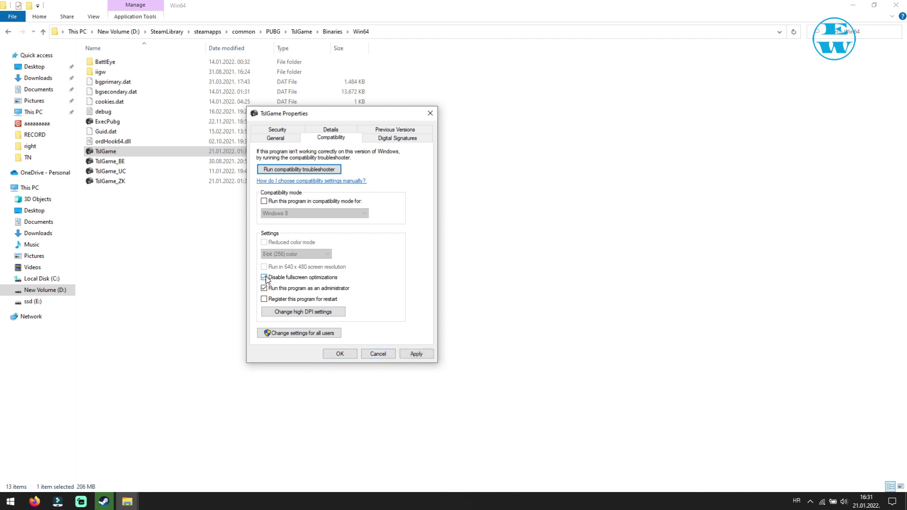
click(410, 354)
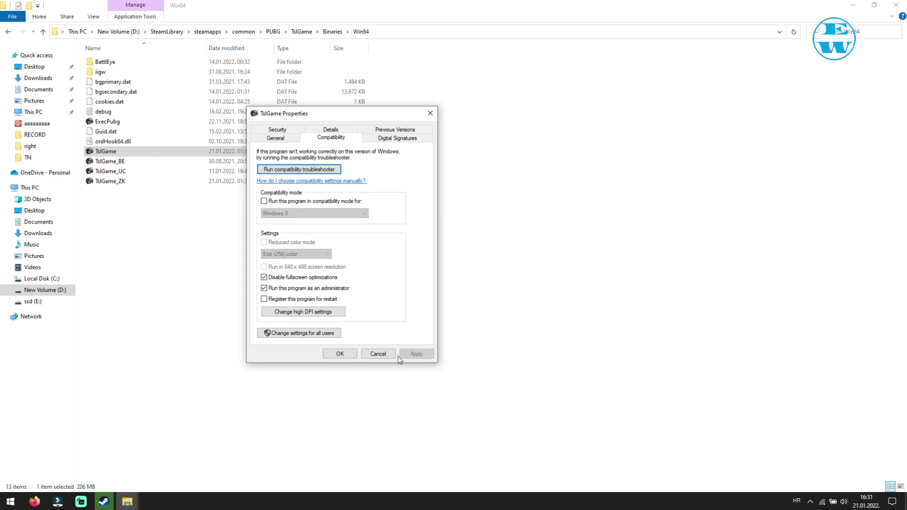
click(342, 354)
click(343, 354)
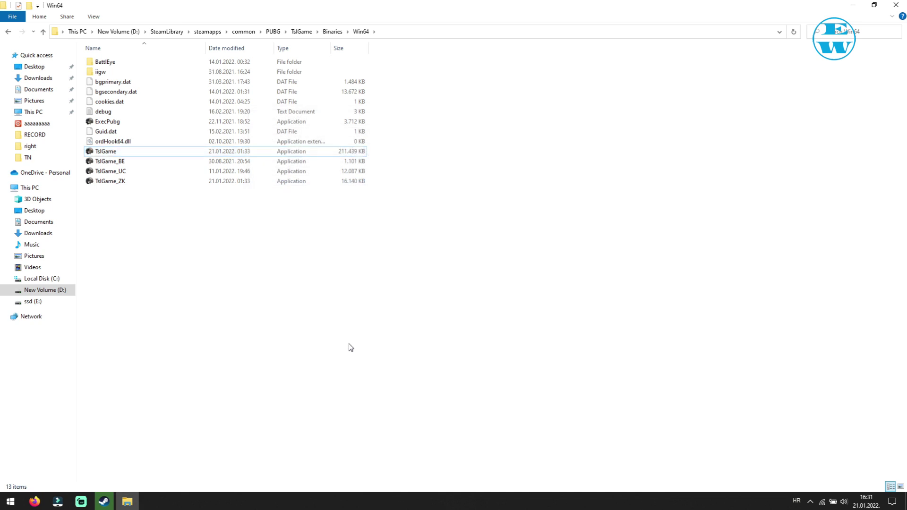
Close File Explorer, the PUBG Local Files properties, and the Steam window.
click(899, 6)
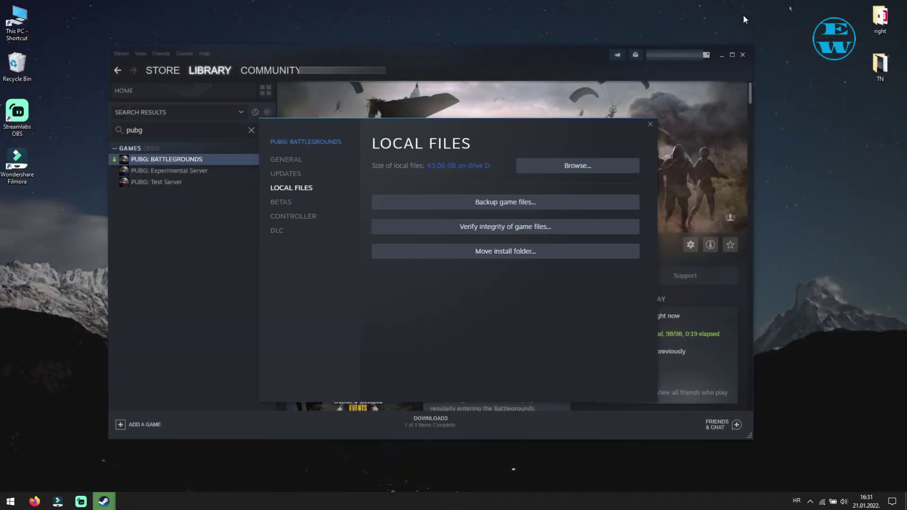
click(650, 125)
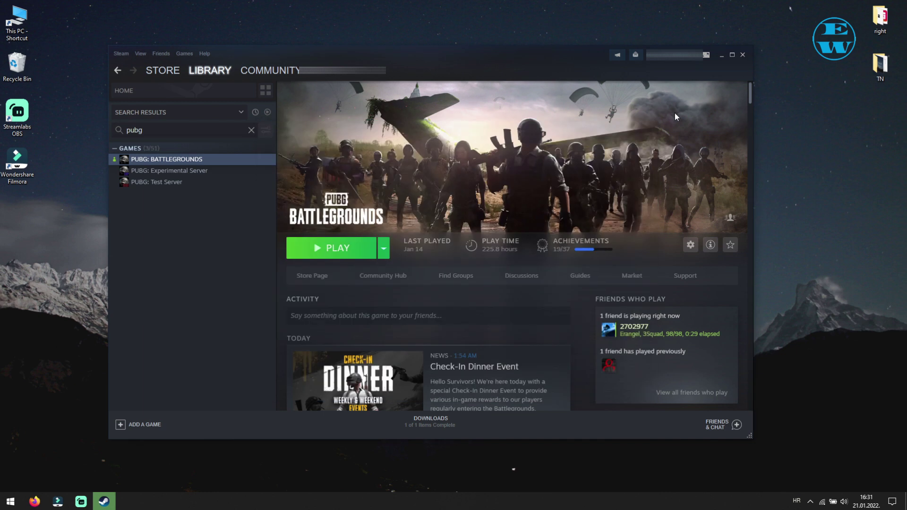
click(742, 54)
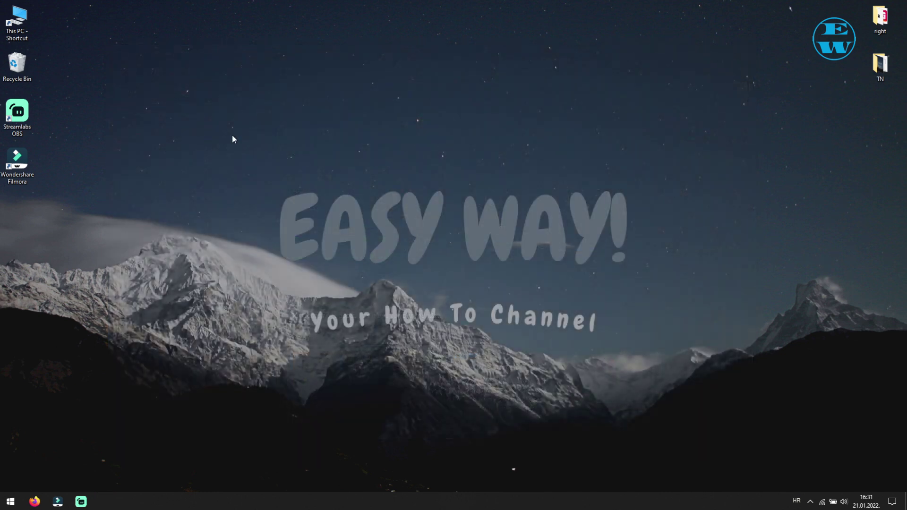
Navigate from This PC to C:\Program Files (x86)\Steam.
double_click(17, 19)
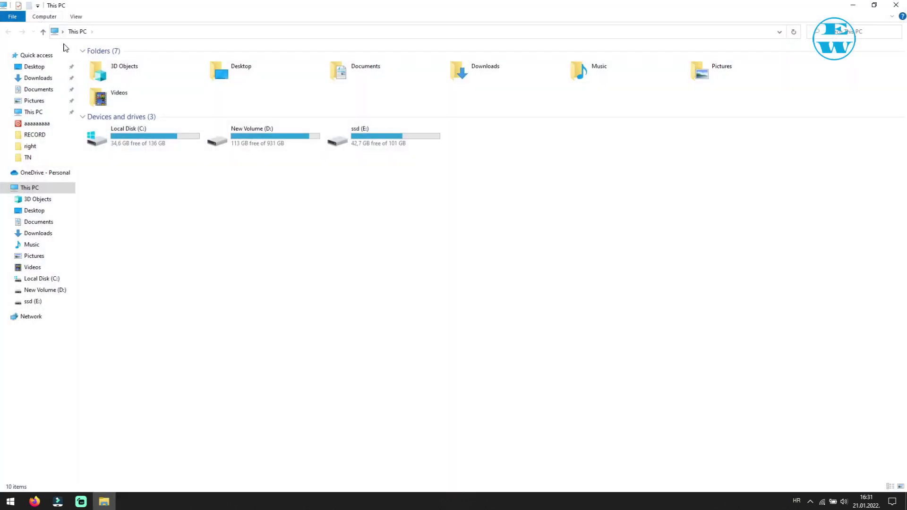
double_click(127, 137)
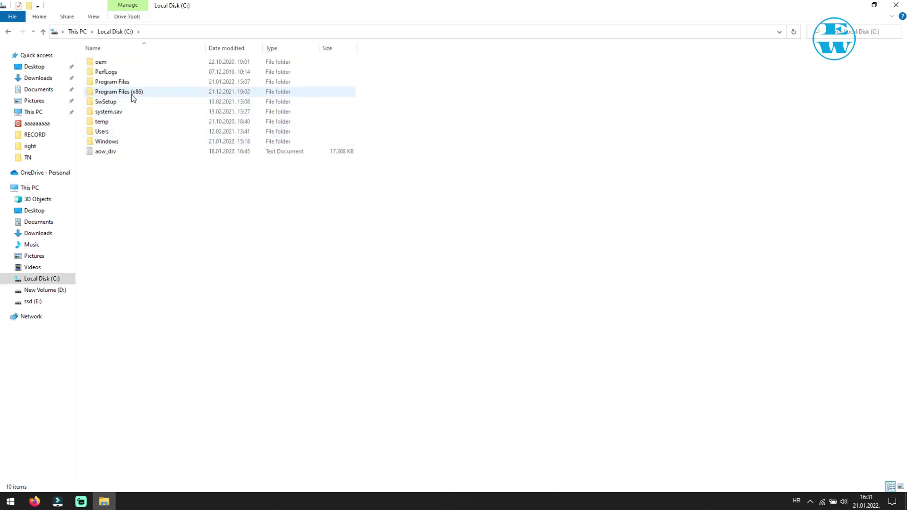
double_click(133, 91)
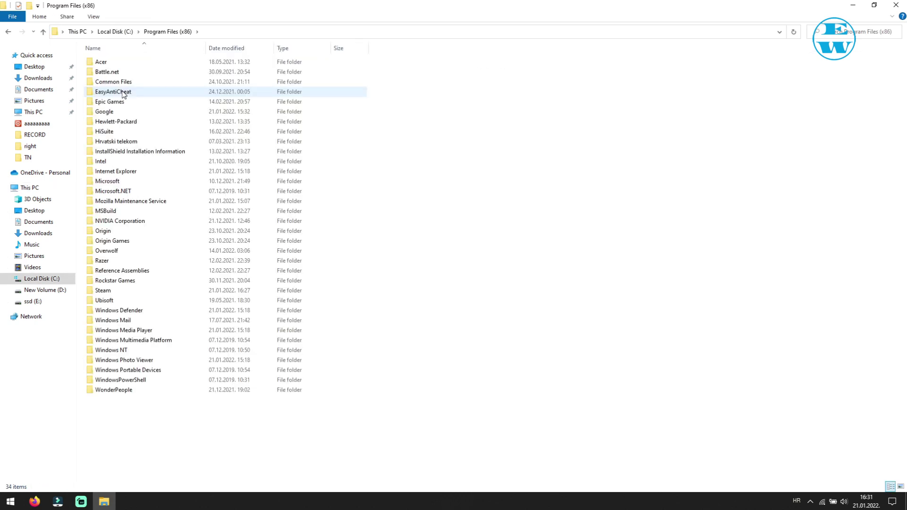
double_click(107, 291)
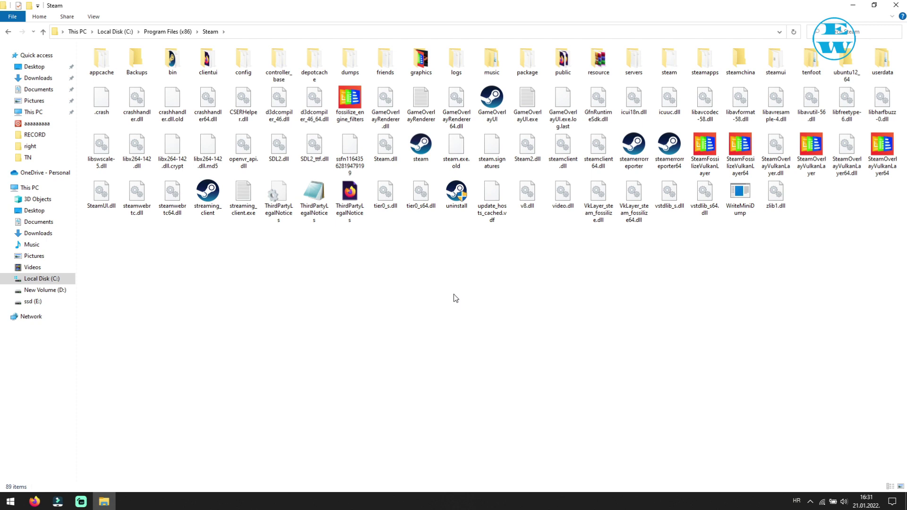
Enable Run this program as an administrator in steam.exe's Compatibility properties and confirm with OK.
right_click(420, 147)
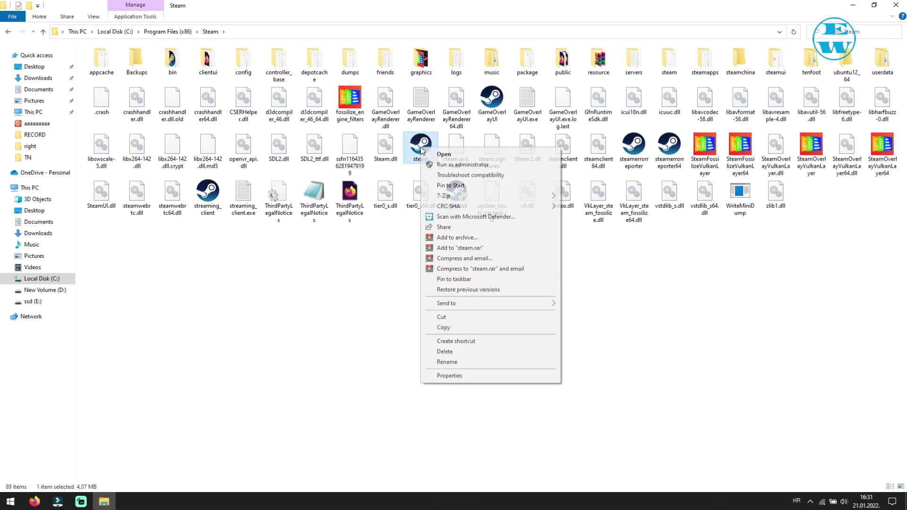
click(461, 377)
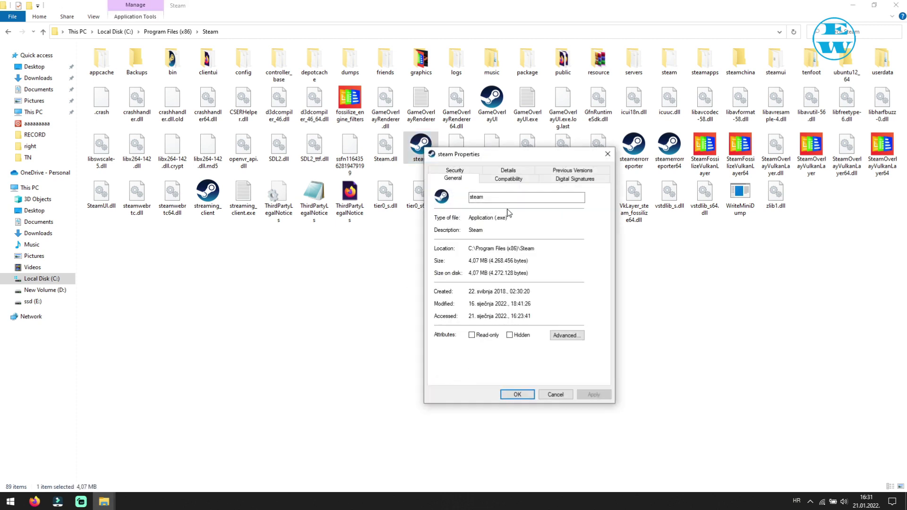
click(510, 180)
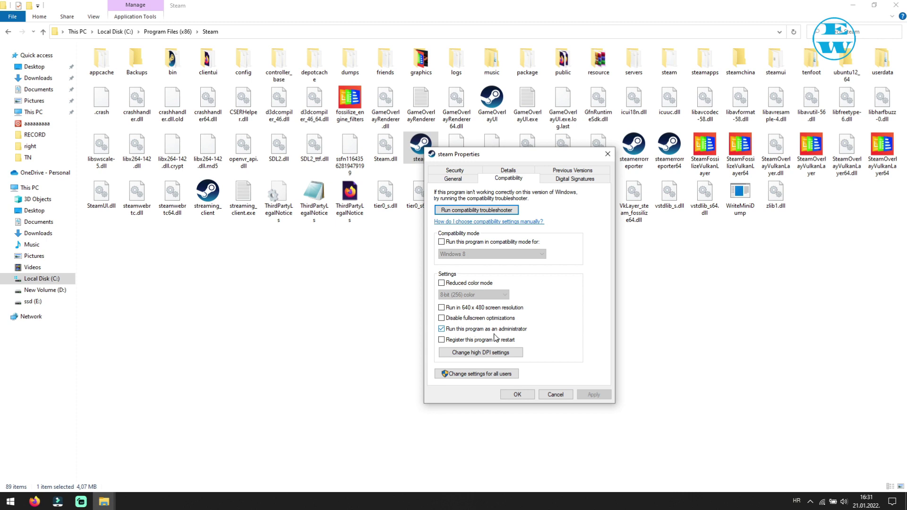
click(518, 395)
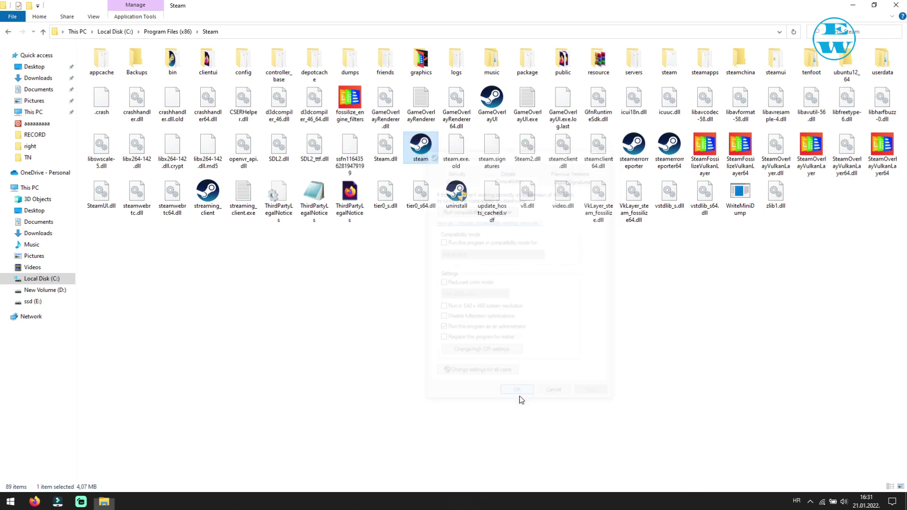
Close the Steam folder window, then show and hide the hidden tray icons.
click(899, 6)
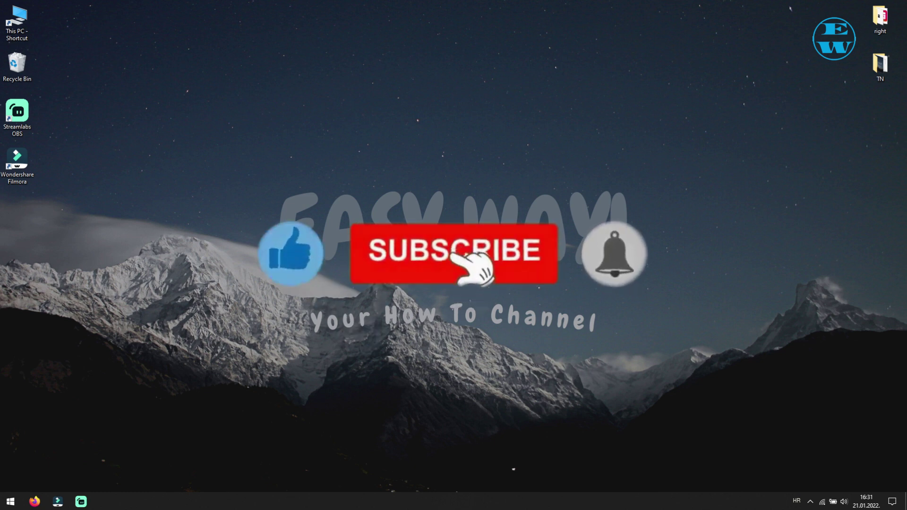
click(811, 502)
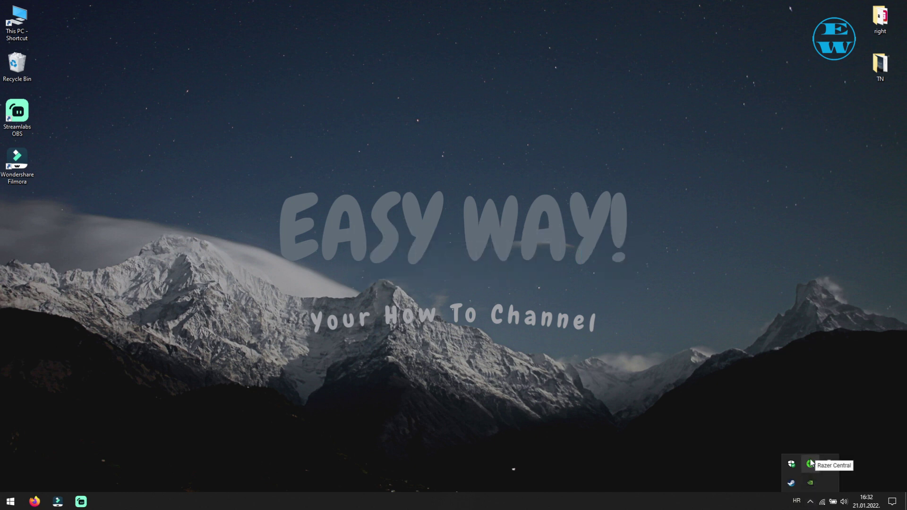
click(657, 382)
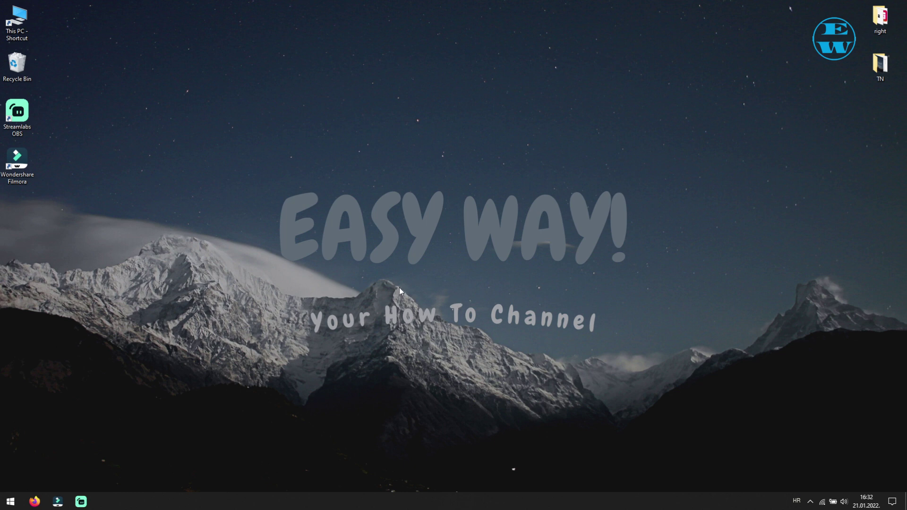
Go through Settings > Update & Security > Windows Security to Virus & threat protection.
click(11, 504)
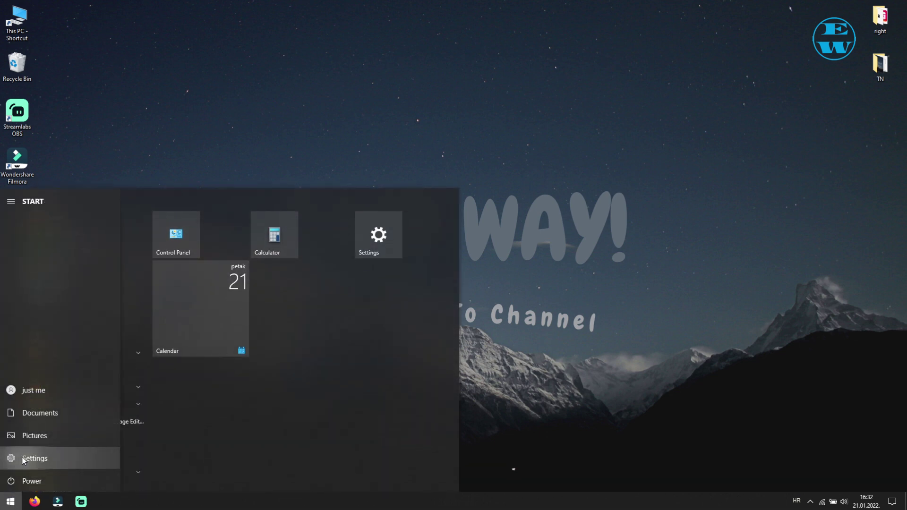
click(22, 459)
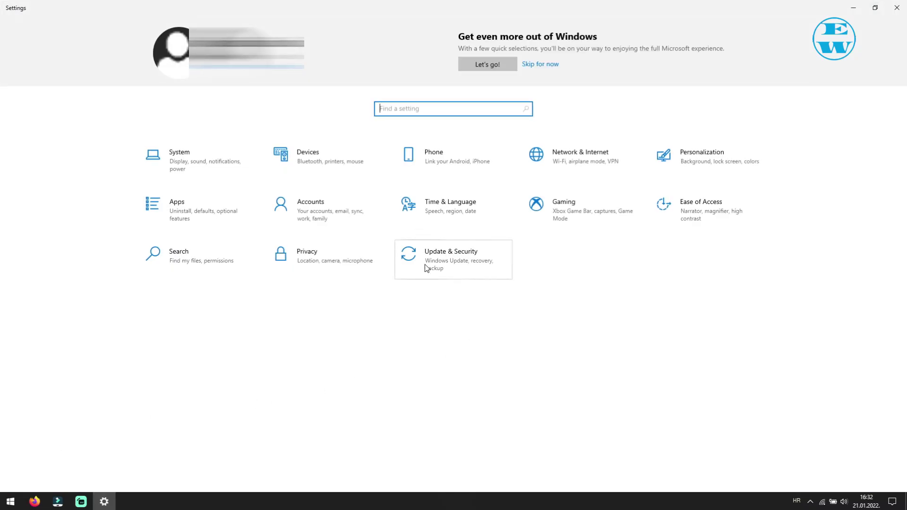
click(426, 268)
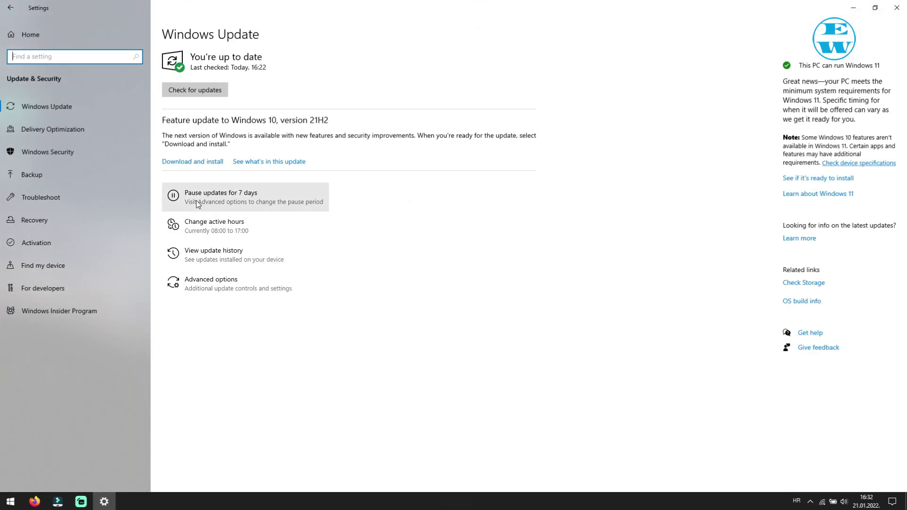
click(53, 155)
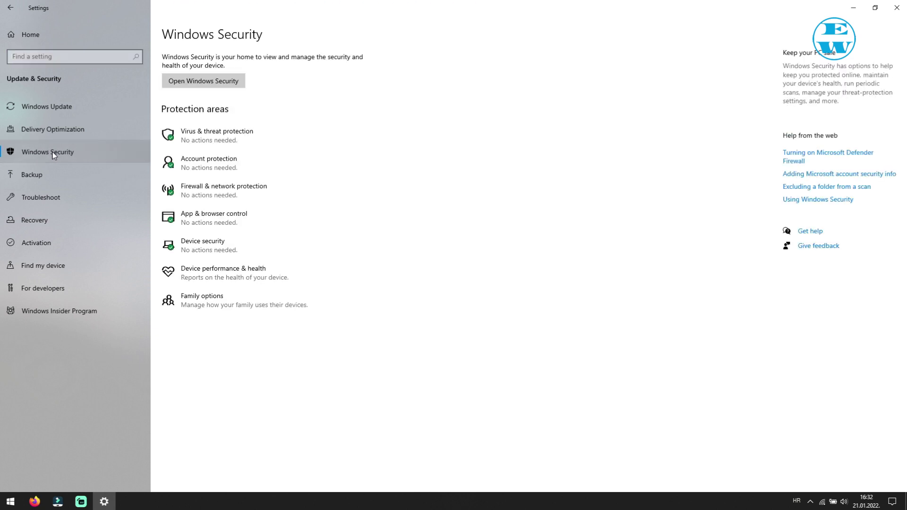
click(205, 135)
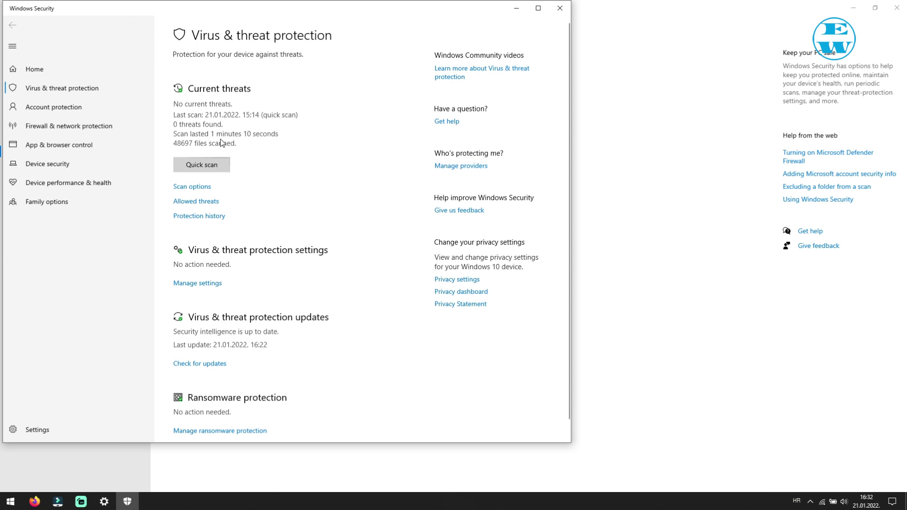
Under Virus & threat protection settings, switch Real-time protection off, approve the UAC prompt, then switch it on.
scroll(223, 144, down, 1)
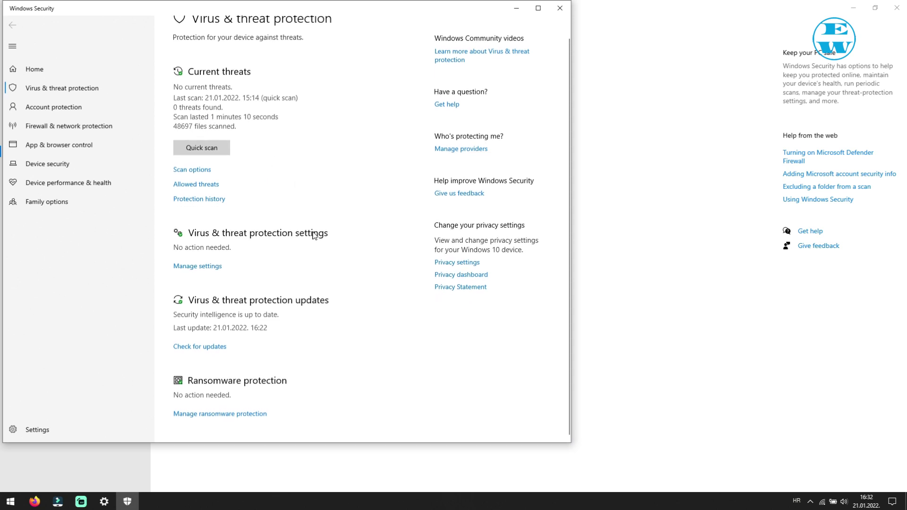
click(209, 271)
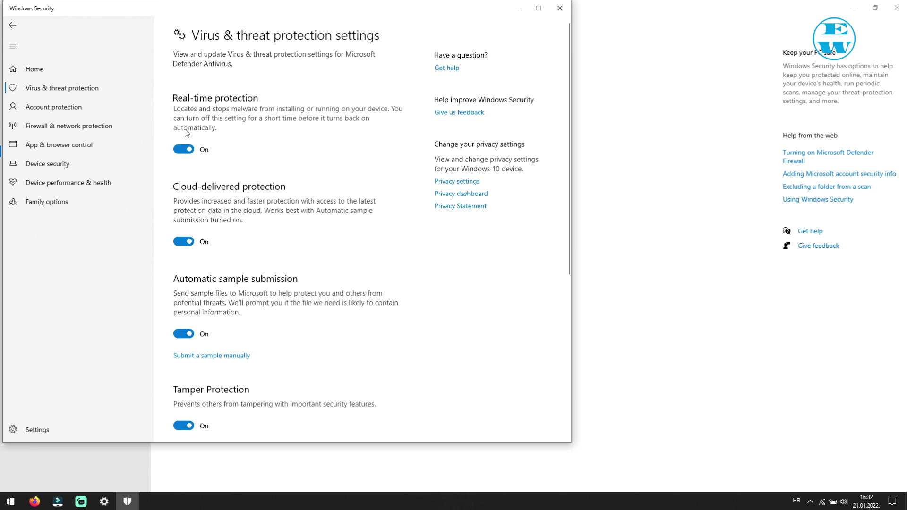
click(183, 150)
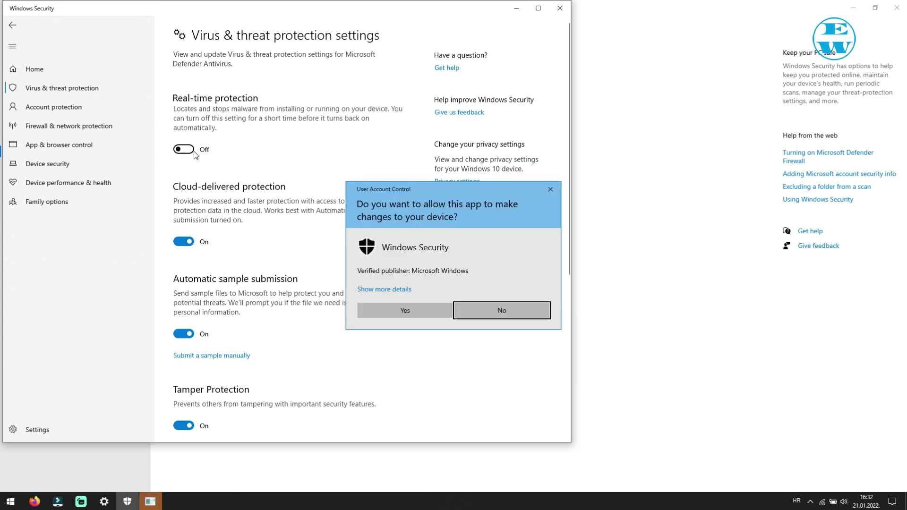
click(391, 307)
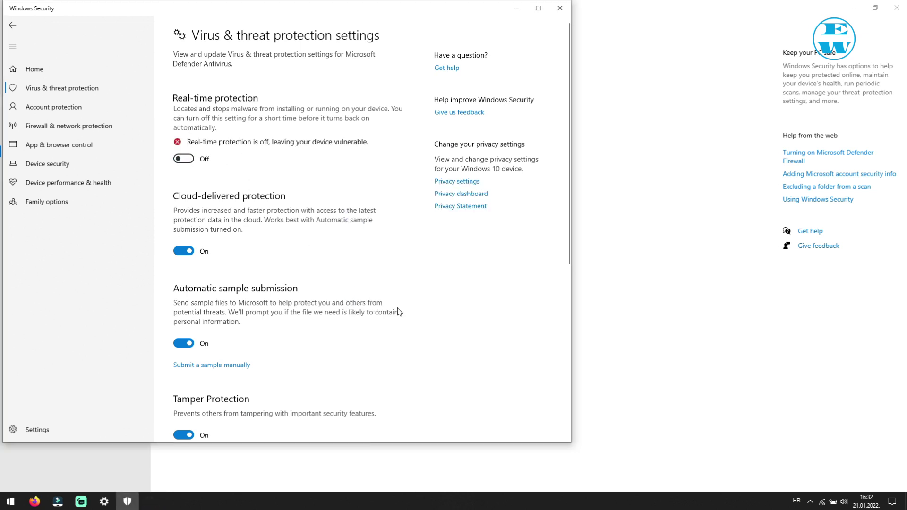
click(189, 159)
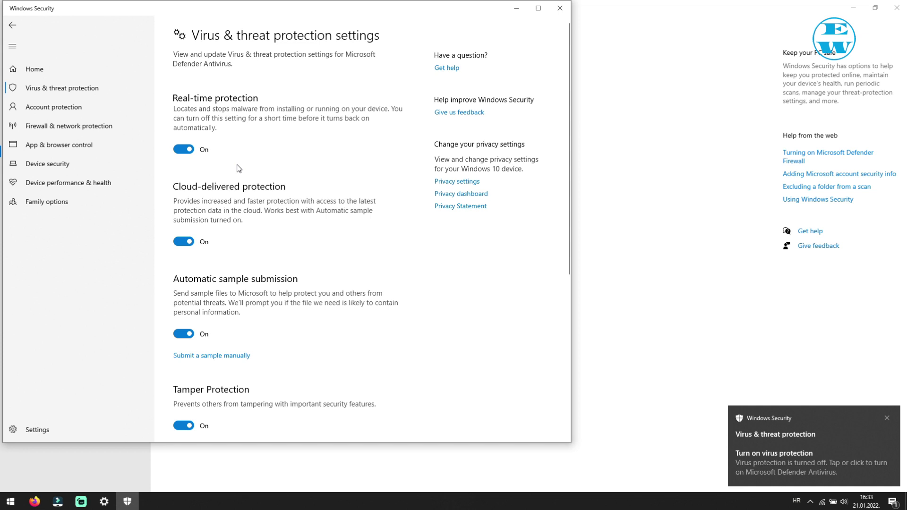
Close the Windows Security and Settings windows to return to the desktop.
click(559, 8)
click(897, 7)
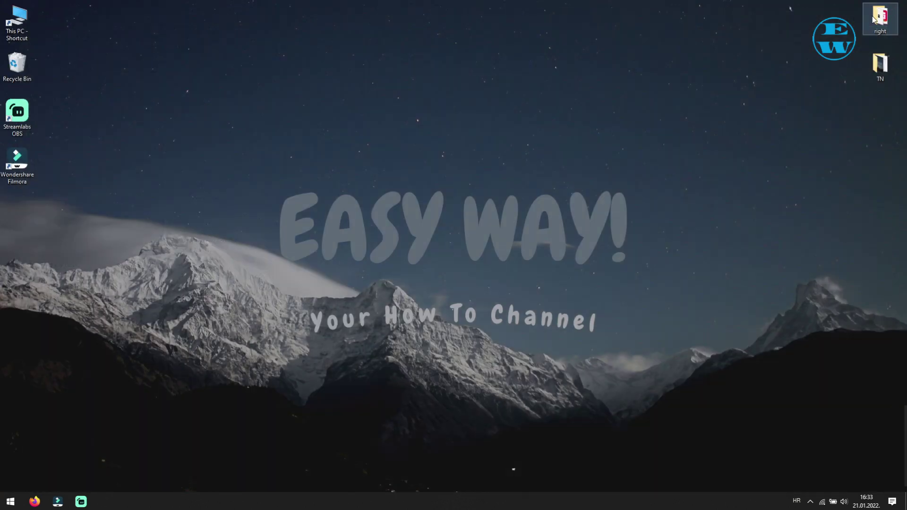